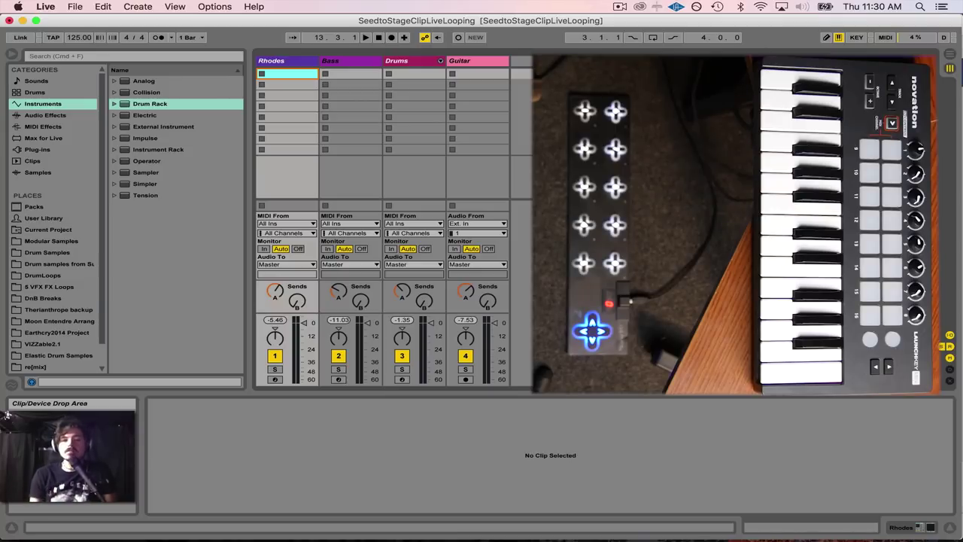
Turn on the metronome and start the transport from the beginning.
click(158, 38)
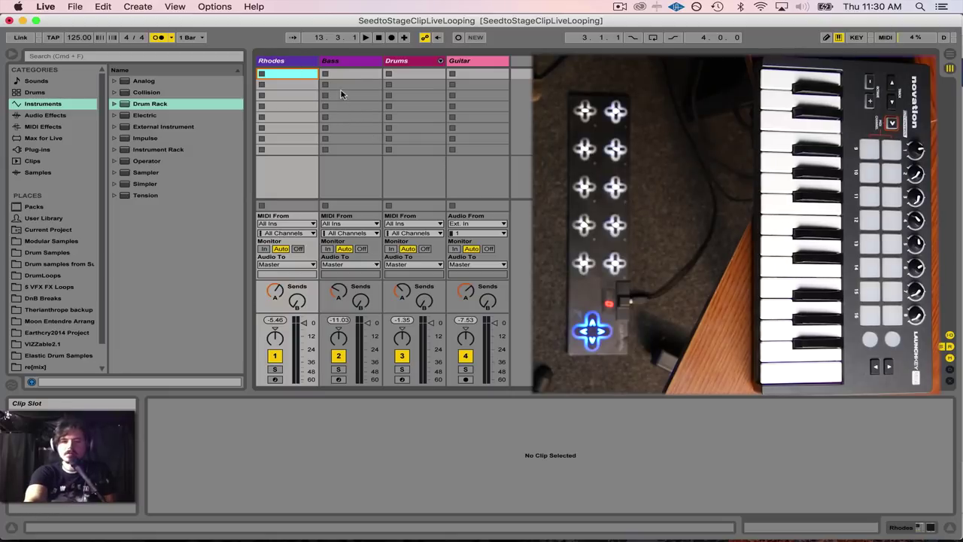
key(space)
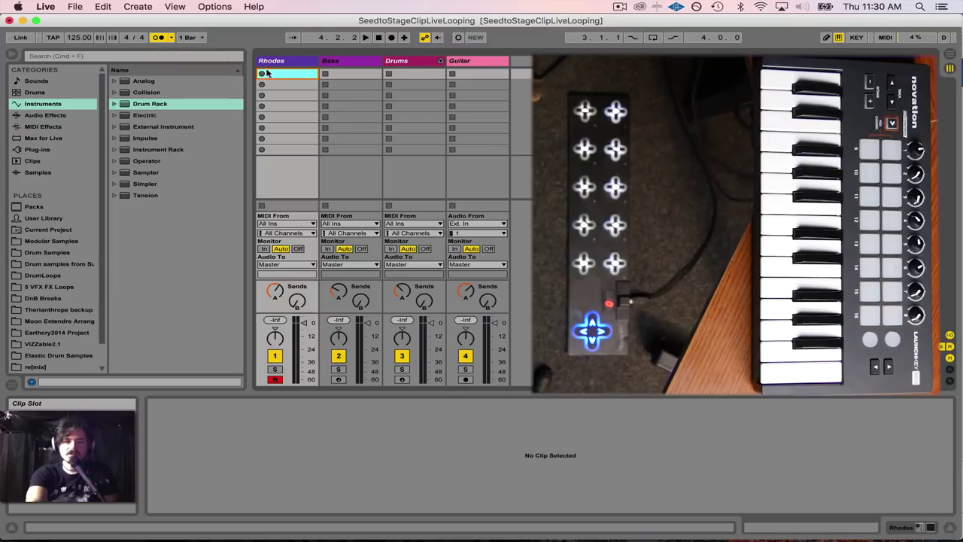
key(space)
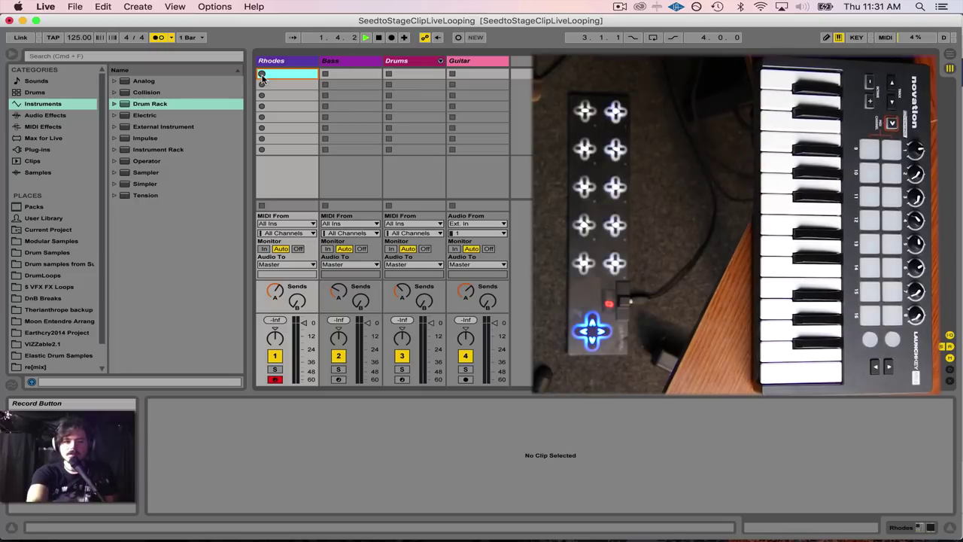
Record a keyboard part into the first slot of the Rhodes track, let it loop, and stop playback.
click(262, 74)
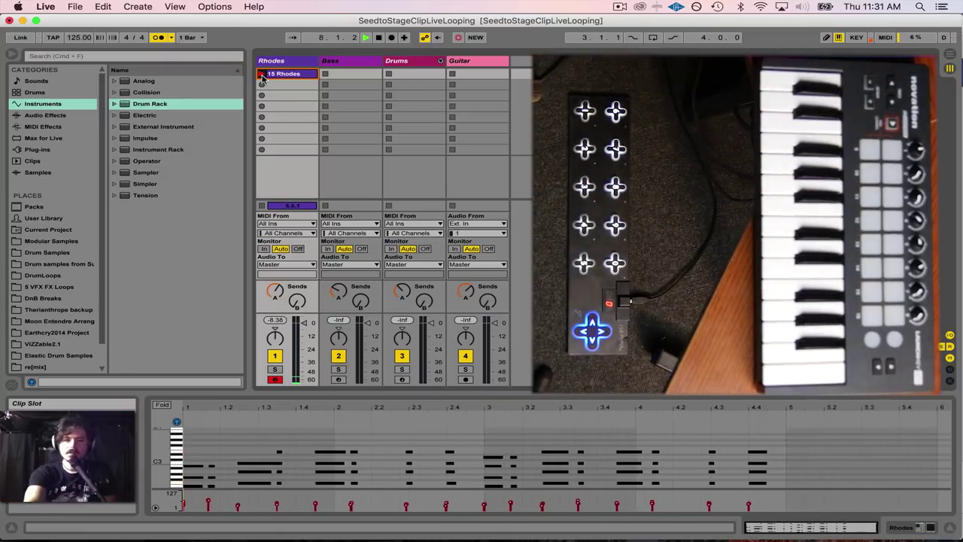
click(261, 75)
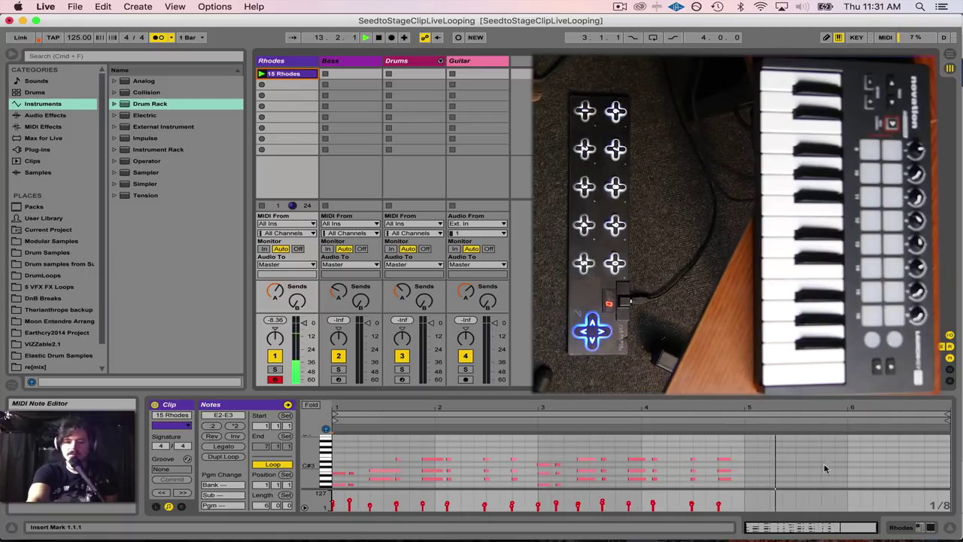
key(space)
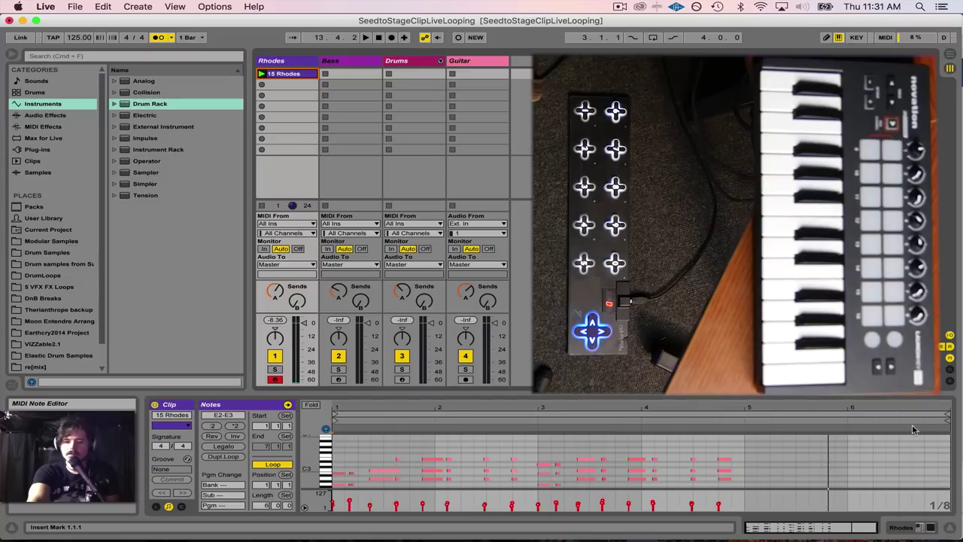
Shorten the recorded Rhodes clip's loop to four bars, then delete the clip from its slot.
drag(946, 413, 745, 421)
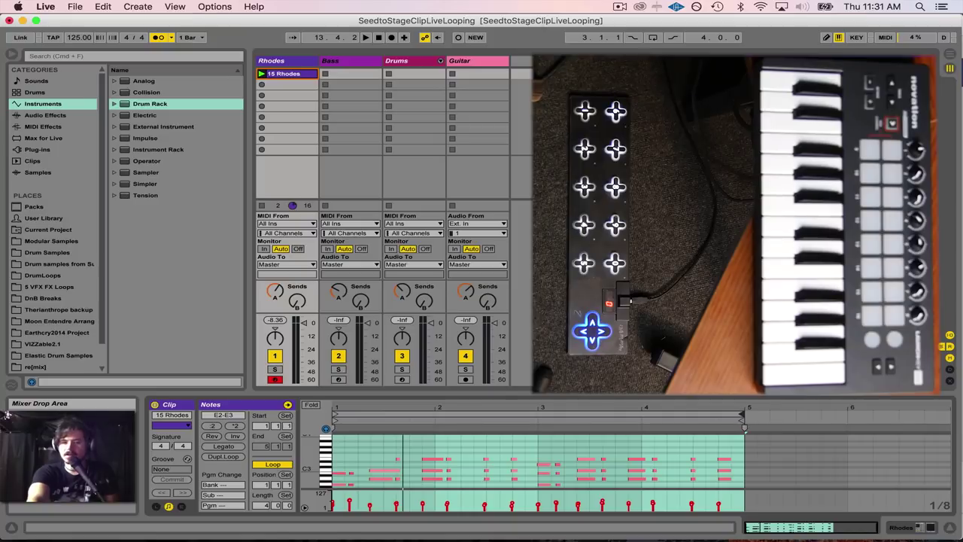
key(space)
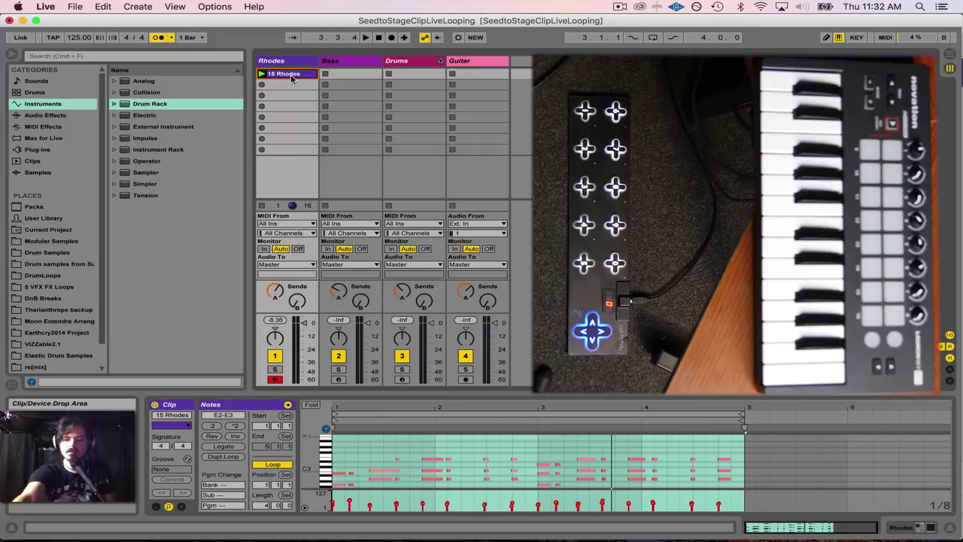
key(Delete)
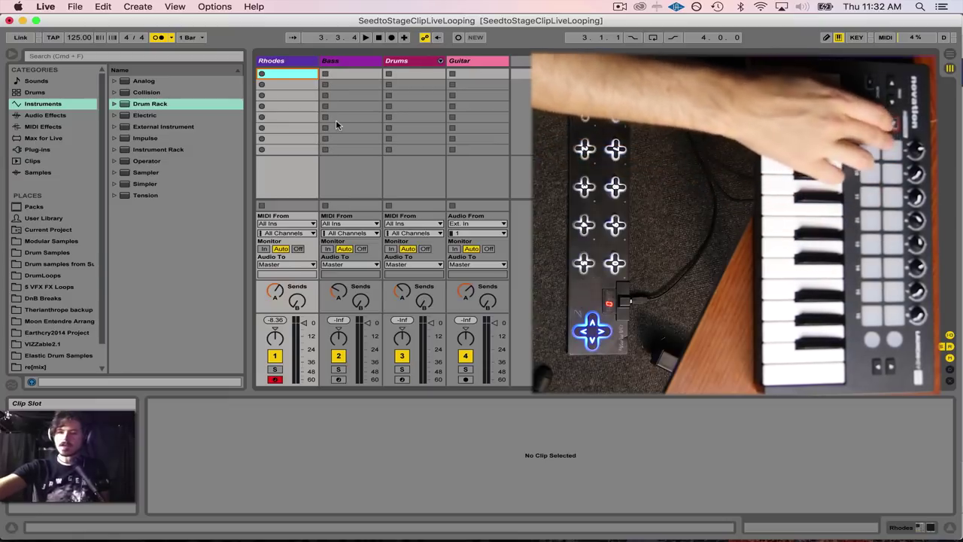
Check the MIDI mapping assigned to the Rhodes track's Track Launch control.
key(super+m)
click(361, 207)
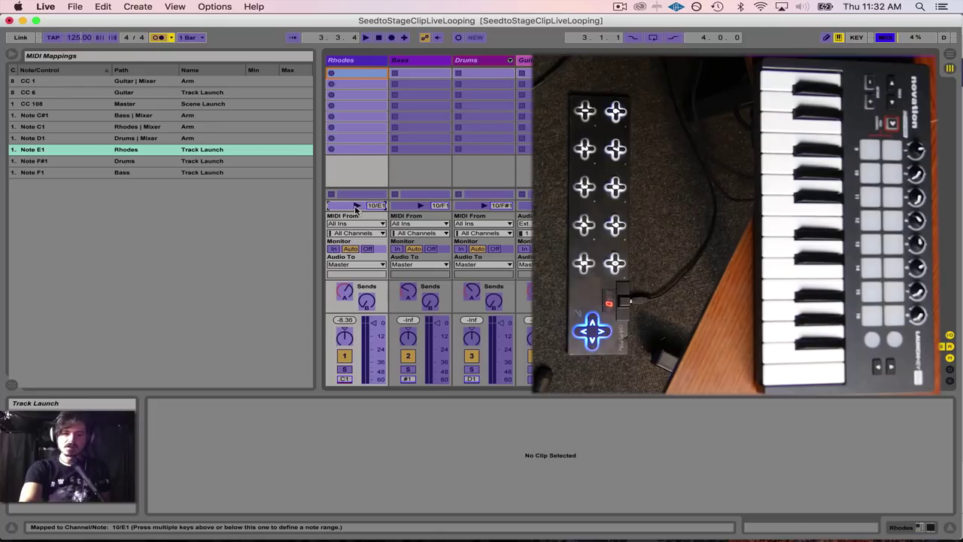
key(super+m)
Select various empty clip slots in the Rhodes track, ending on the first slot.
click(289, 87)
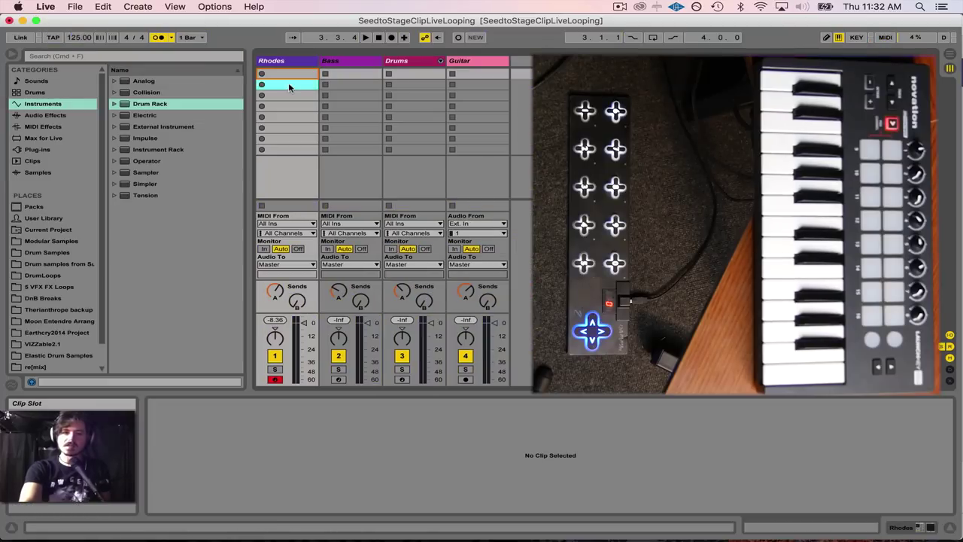
click(288, 97)
click(288, 107)
click(288, 126)
click(289, 139)
click(288, 117)
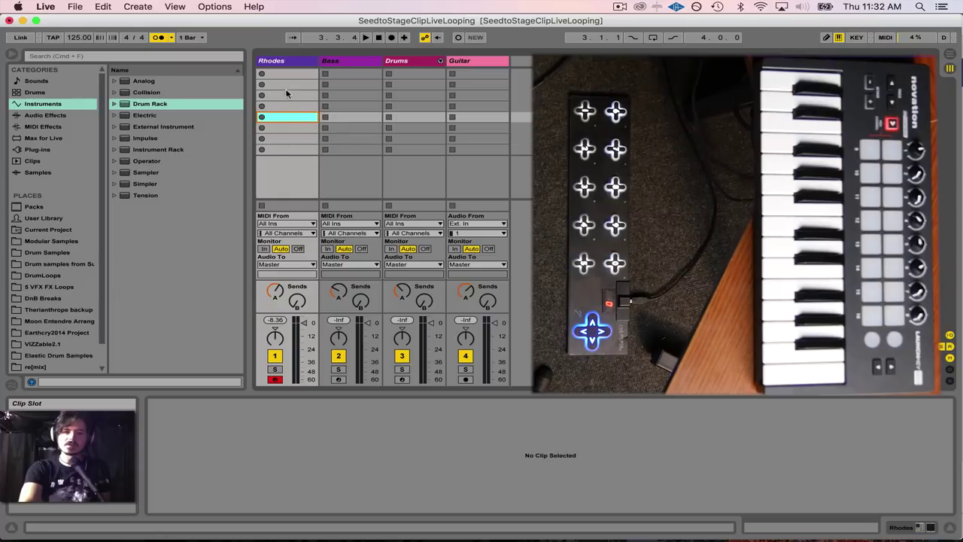
click(286, 95)
click(285, 73)
click(291, 92)
click(287, 74)
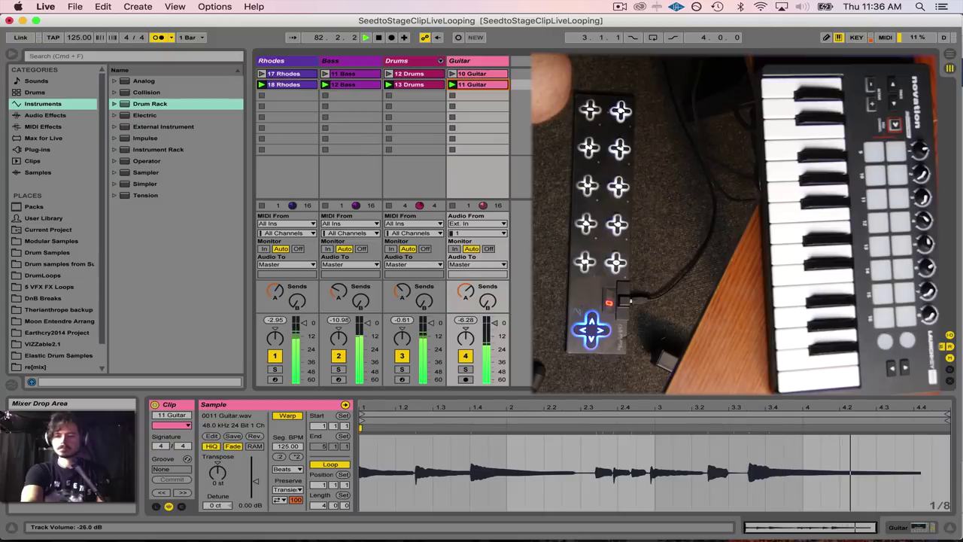
Stop playback of the recorded loops and select the Rhodes track.
key(space)
click(301, 63)
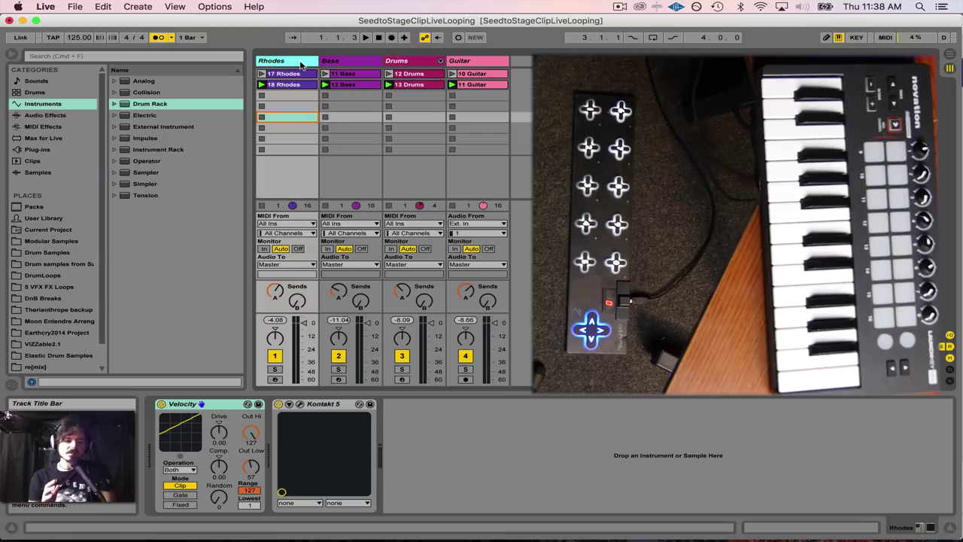
Examine the MIDI mappings assigned to the arm controls of the Rhodes, Bass and Drums tracks.
click(886, 37)
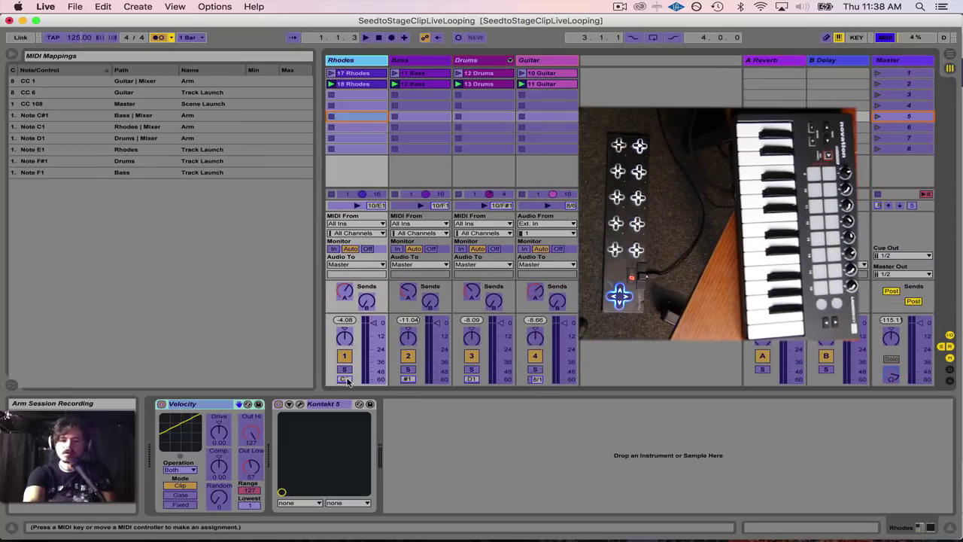
click(346, 380)
click(407, 379)
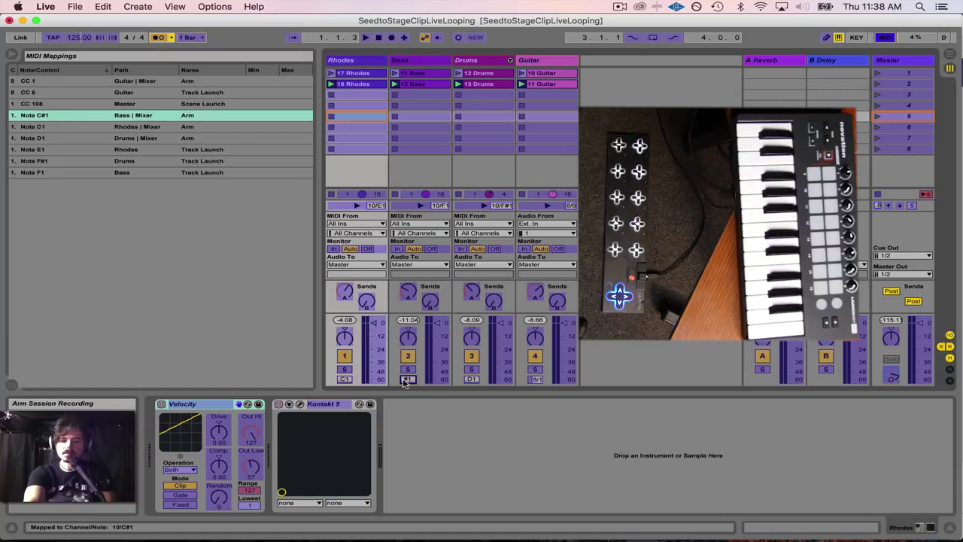
click(346, 380)
click(407, 379)
click(470, 380)
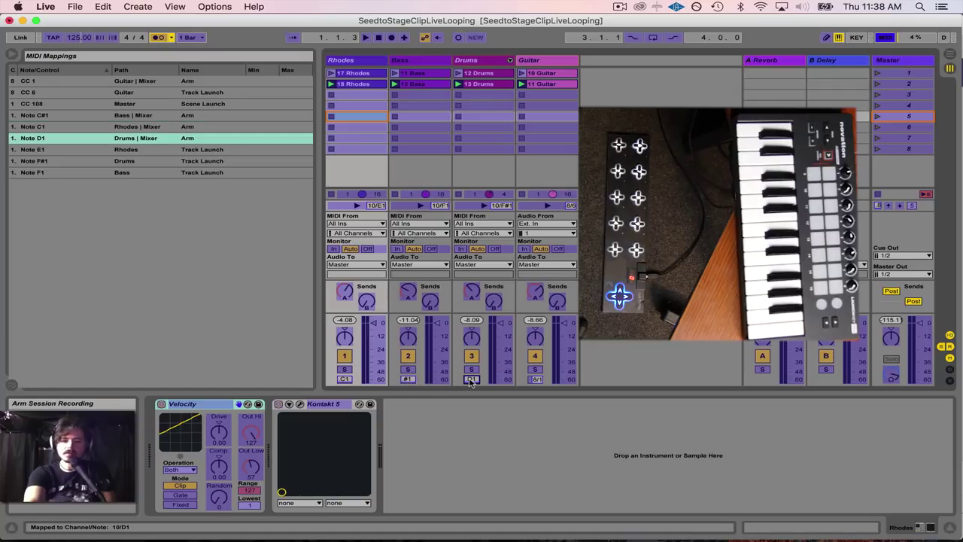
click(346, 380)
click(407, 380)
click(471, 380)
click(407, 379)
click(344, 379)
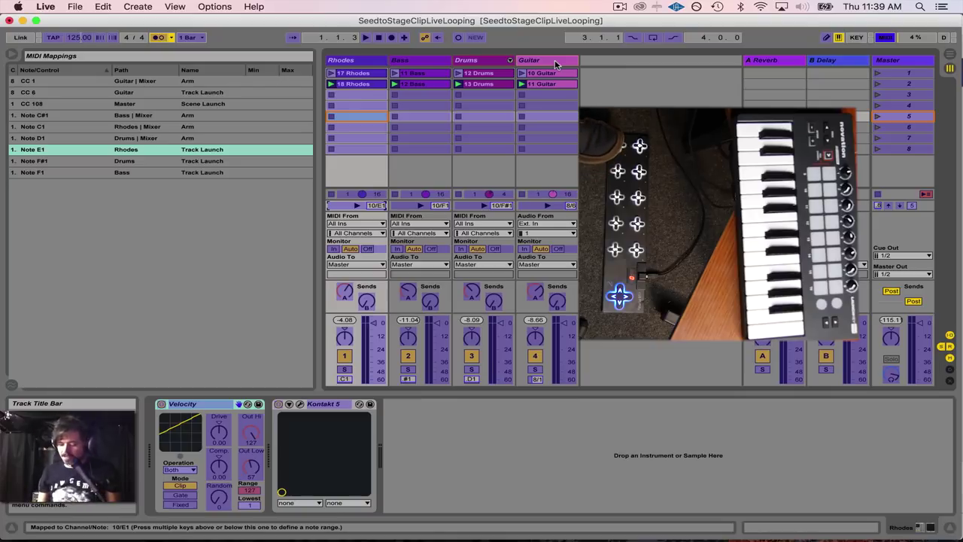
Examine the MIDI mappings of the Guitar track's arm and launch controls and the Master's Scene Launch, and leave mapping mode.
click(536, 379)
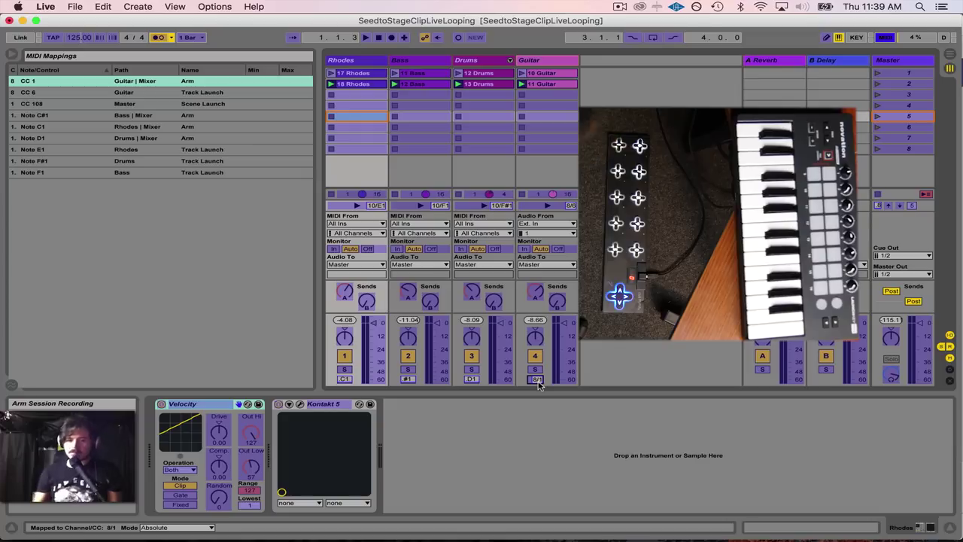
click(546, 206)
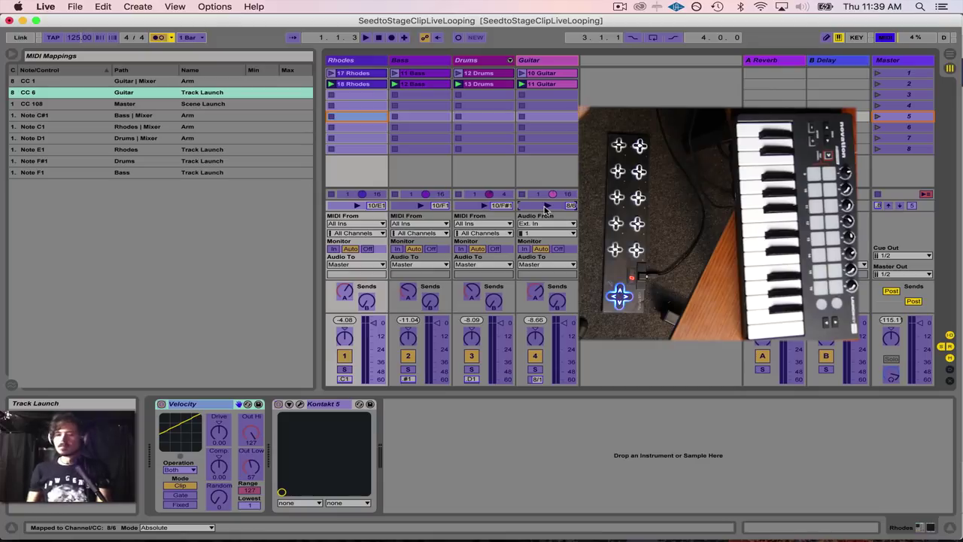
click(877, 208)
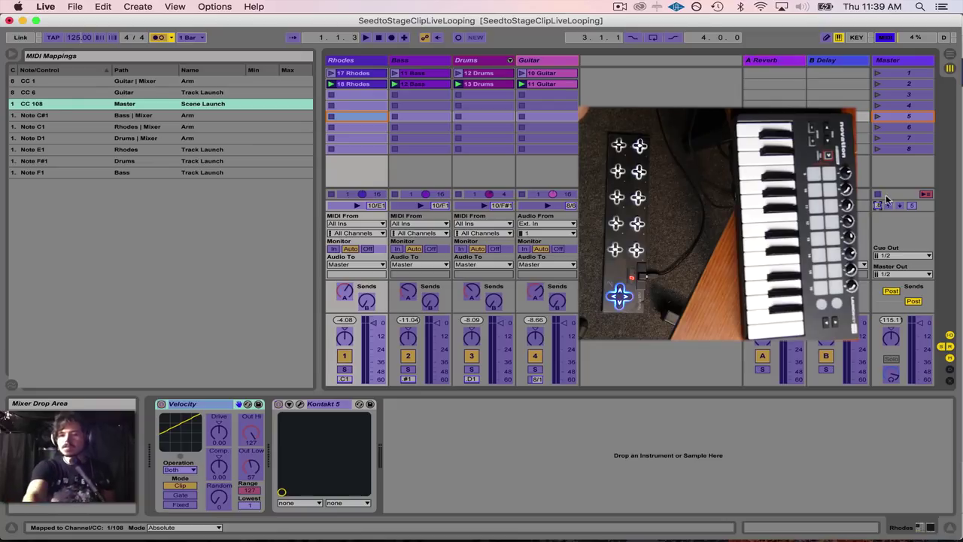
click(886, 38)
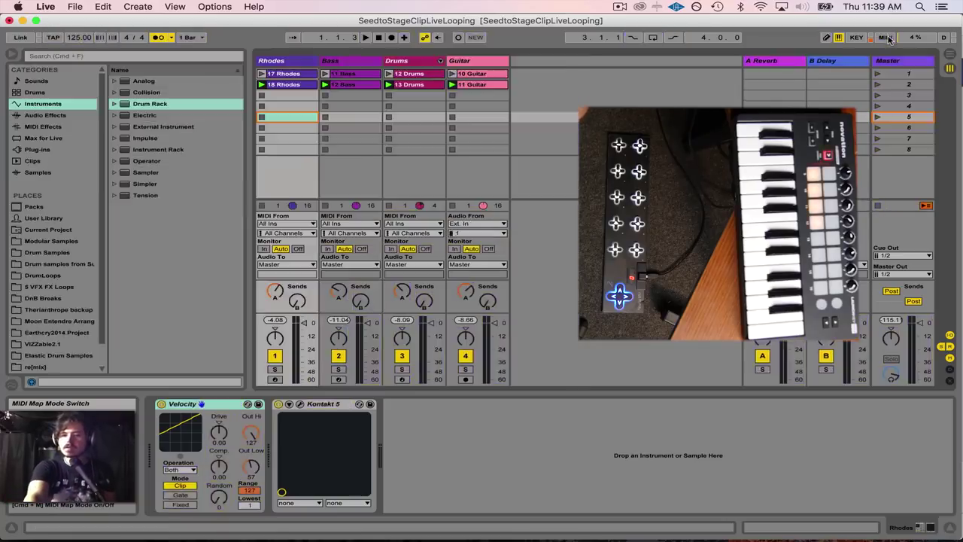
Select scene 1 on the Master track.
click(891, 74)
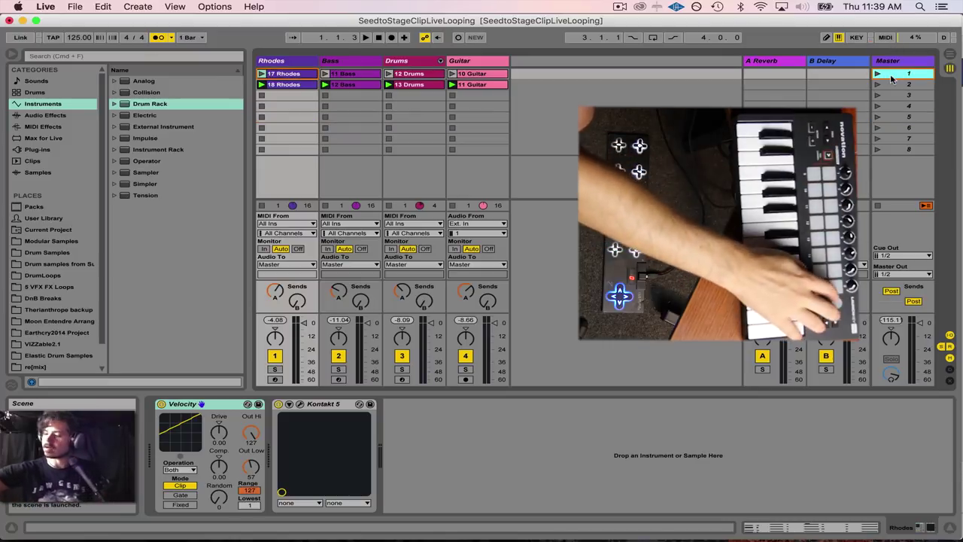